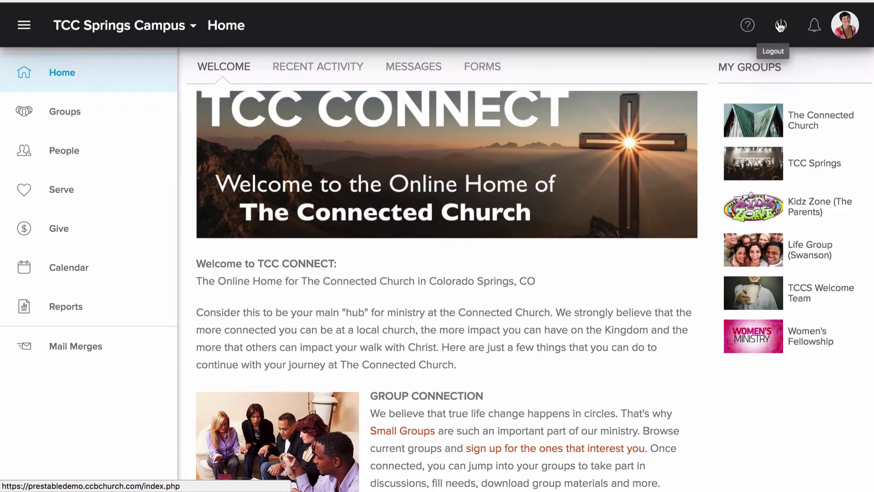
- Open the Help & Support options to see what is offered, and close them again
{"action": "left_click", "coordinate": [748, 27]}
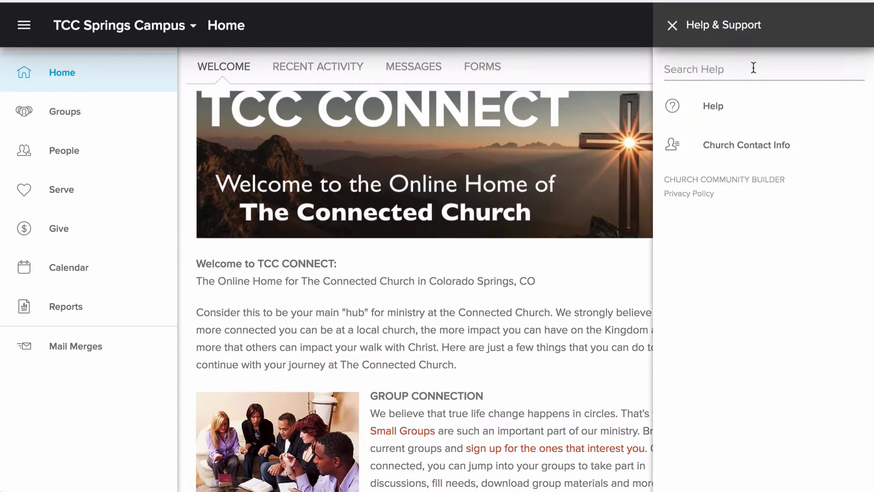
{"action": "left_click", "coordinate": [672, 28]}
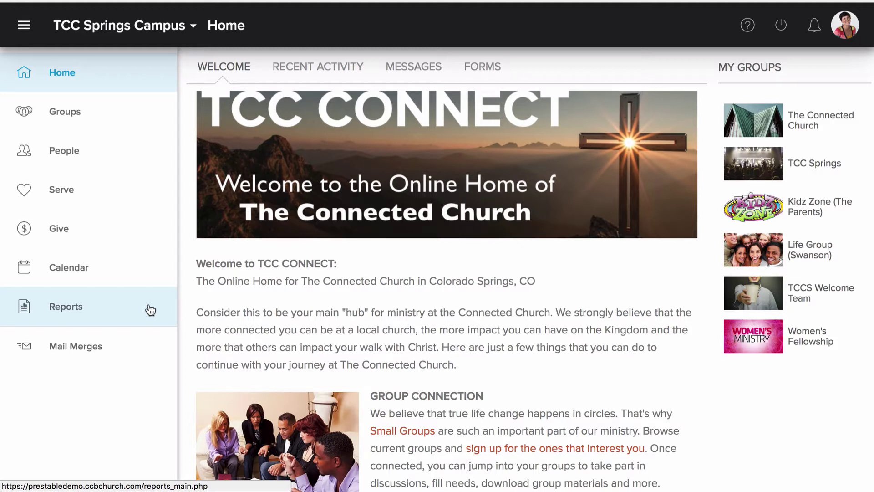
- Open the signed-in member's own profile page and collapse the side navigation
{"action": "left_click", "coordinate": [845, 28]}
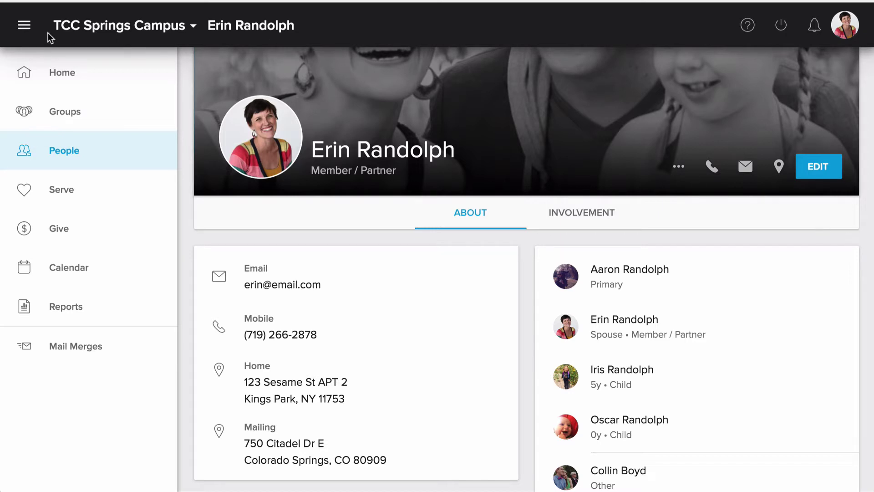
{"action": "left_click", "coordinate": [24, 27]}
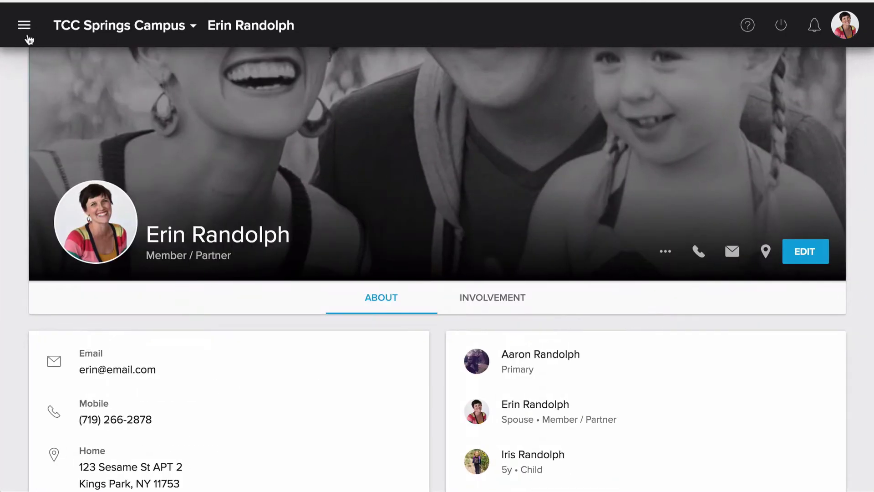
- Review the profile's About details and copy the mailing address from the contact information
{"action": "scroll", "coordinate": [149, 318], "scroll_direction": "down", "scroll_amount": 1}
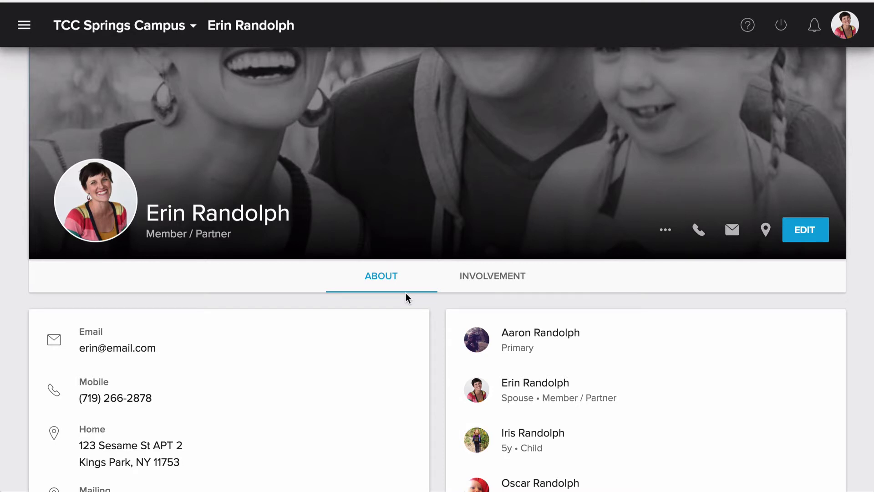
{"action": "scroll", "coordinate": [409, 394], "scroll_direction": "down", "scroll_amount": 6}
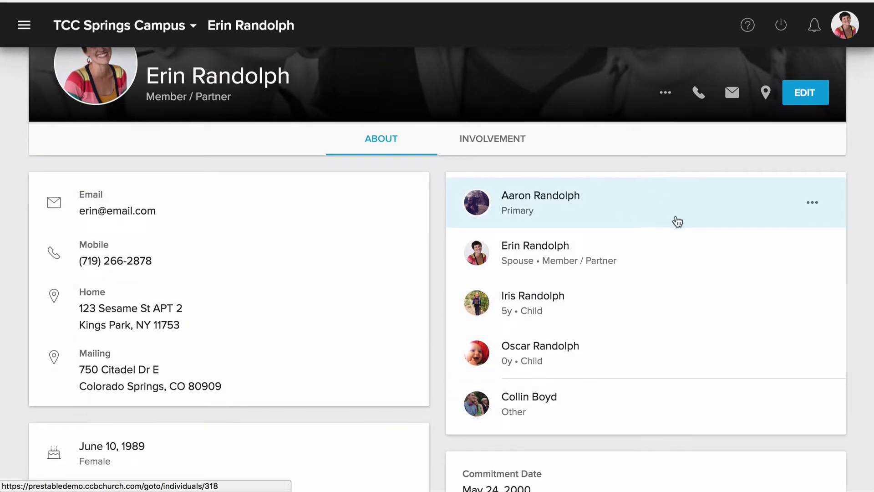
{"action": "scroll", "coordinate": [677, 222], "scroll_direction": "down", "scroll_amount": 6}
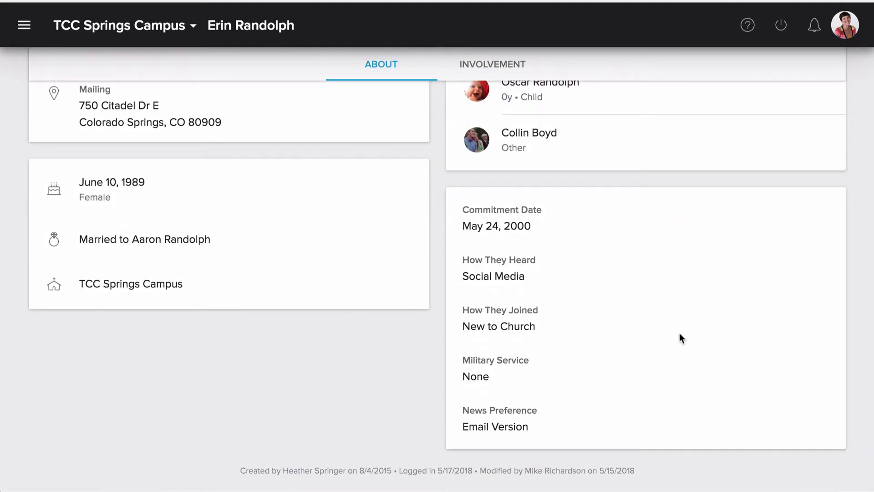
{"action": "scroll", "coordinate": [679, 397], "scroll_direction": "up", "scroll_amount": 1}
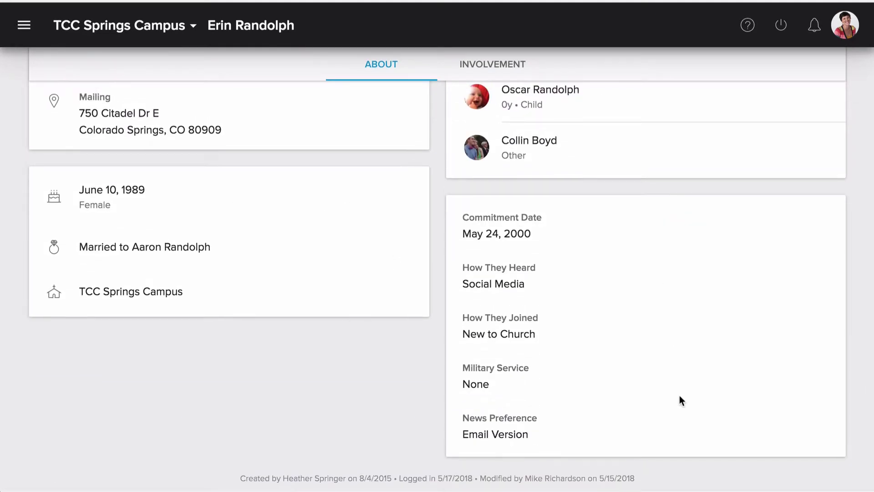
{"action": "scroll", "coordinate": [679, 396], "scroll_direction": "up", "scroll_amount": 4}
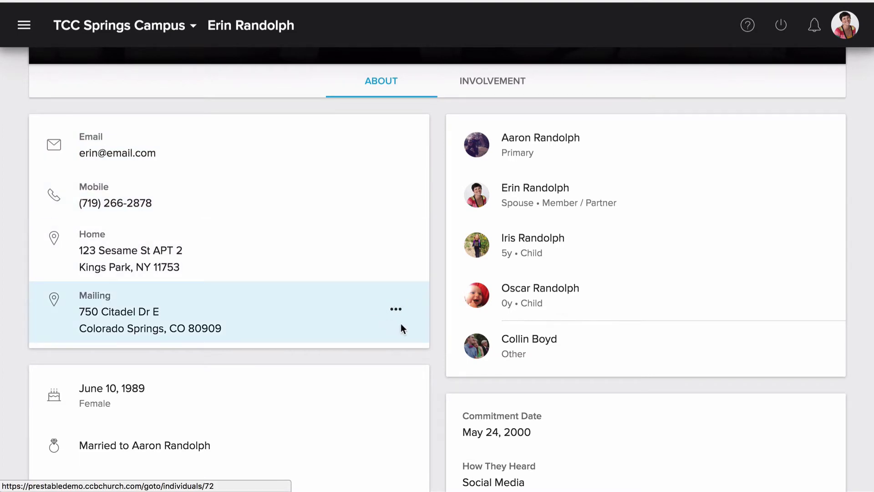
{"action": "left_click", "coordinate": [395, 311]}
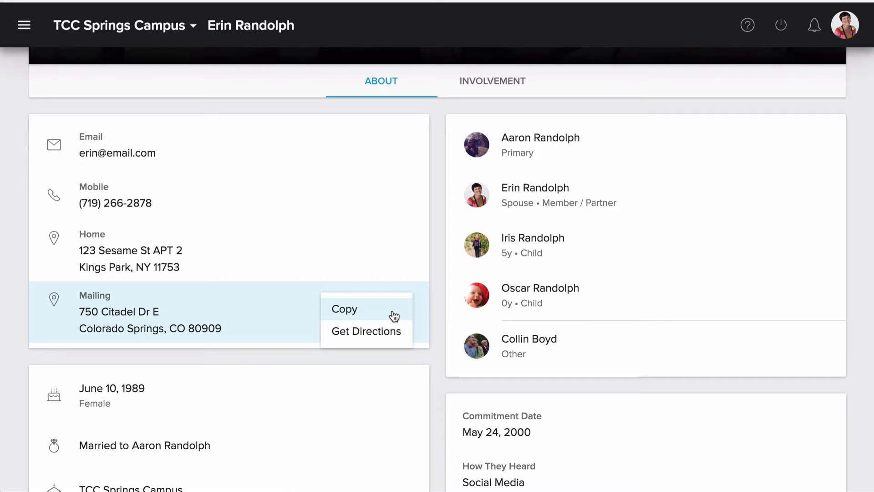
{"action": "left_click", "coordinate": [394, 316]}
- Open the profile for editing and review its name, contact, address and personal fields
{"action": "scroll", "coordinate": [443, 367], "scroll_direction": "up", "scroll_amount": 5}
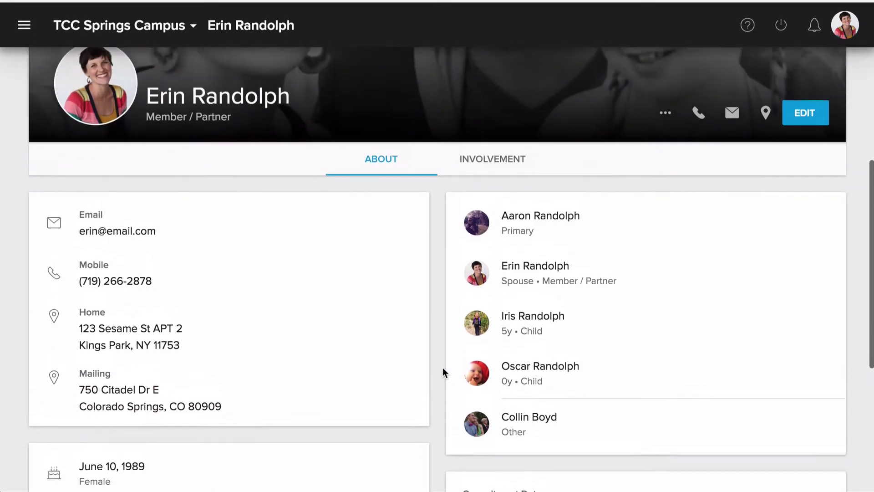
{"action": "scroll", "coordinate": [443, 367], "scroll_direction": "up", "scroll_amount": 2}
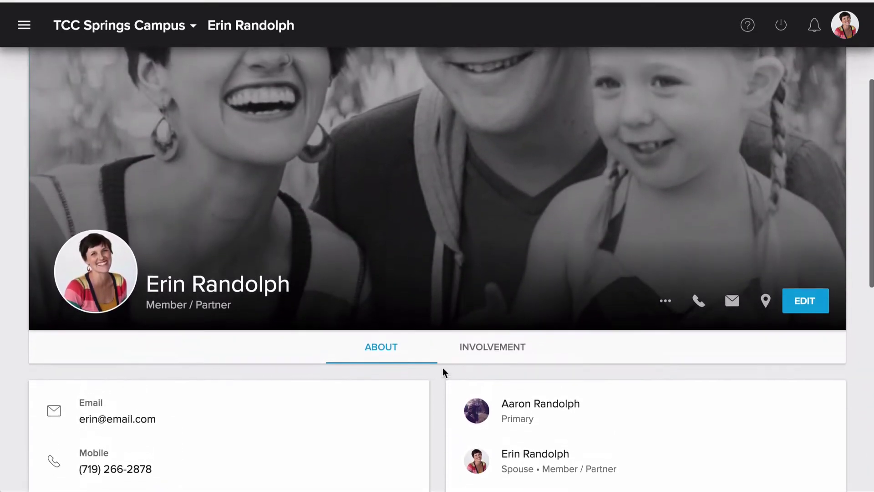
{"action": "mouse_move", "coordinate": [91, 275]}
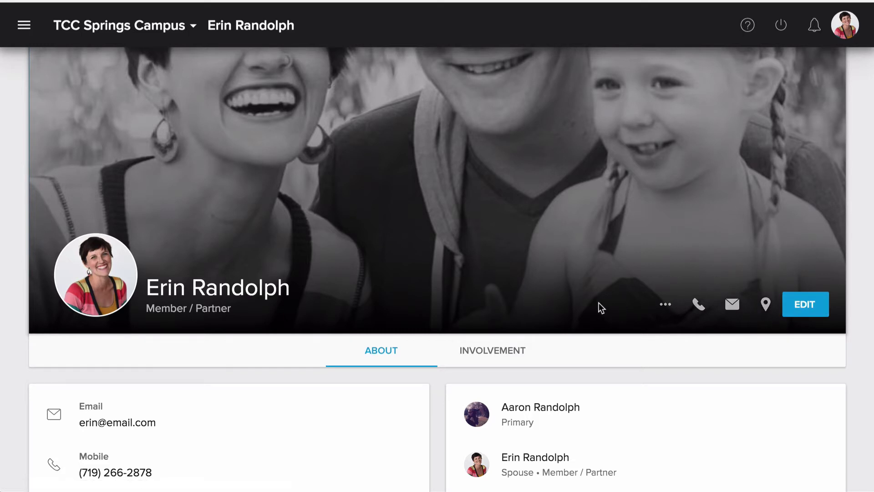
{"action": "left_click", "coordinate": [812, 306]}
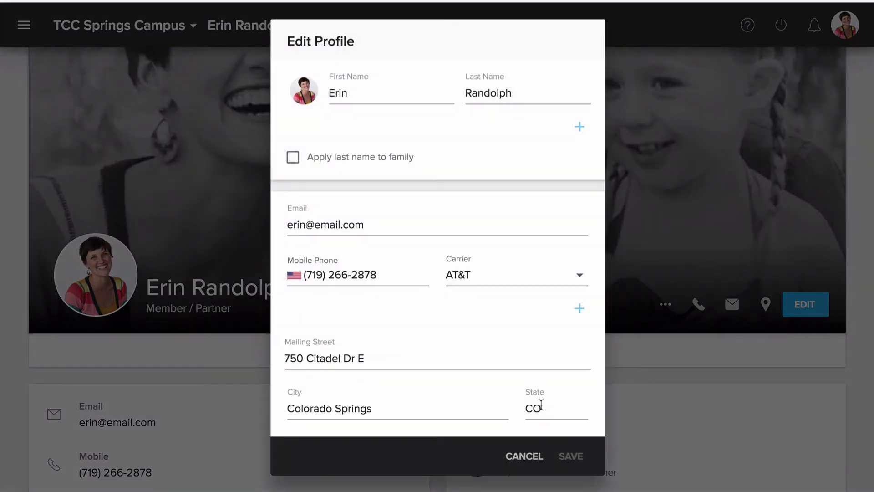
{"action": "scroll", "coordinate": [540, 405], "scroll_direction": "down", "scroll_amount": 5}
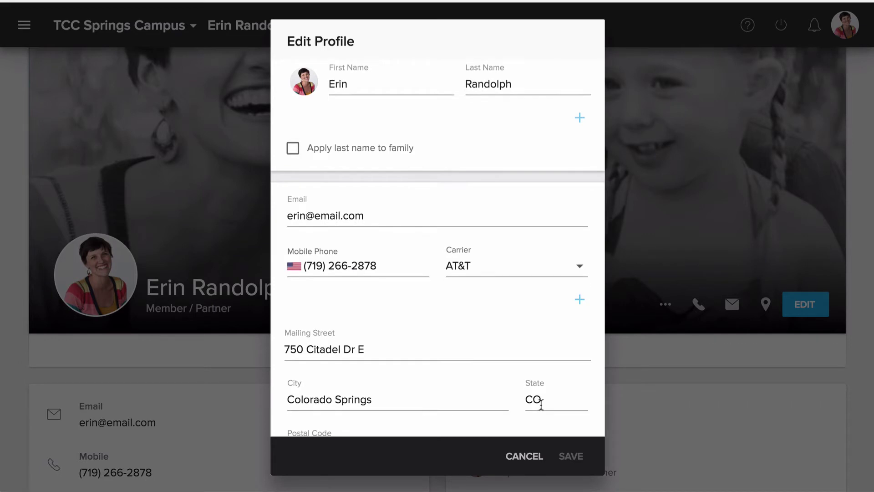
{"action": "scroll", "coordinate": [540, 405], "scroll_direction": "down", "scroll_amount": 8}
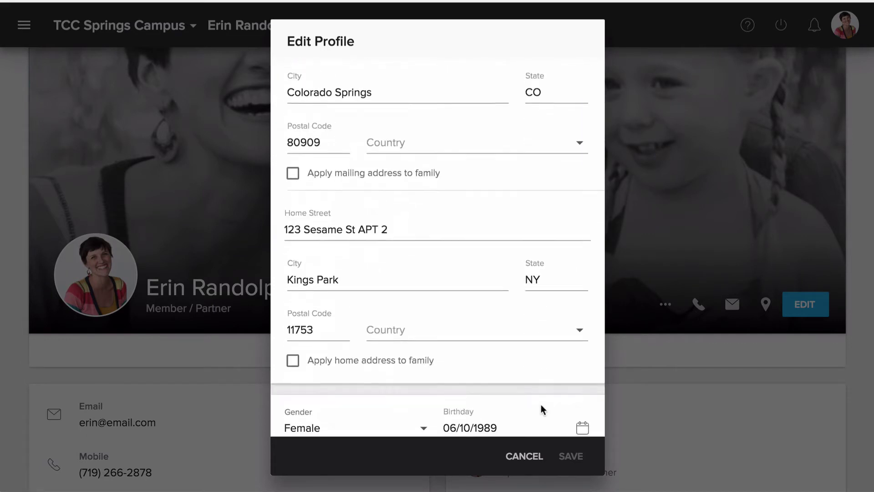
{"action": "scroll", "coordinate": [540, 405], "scroll_direction": "up", "scroll_amount": 12}
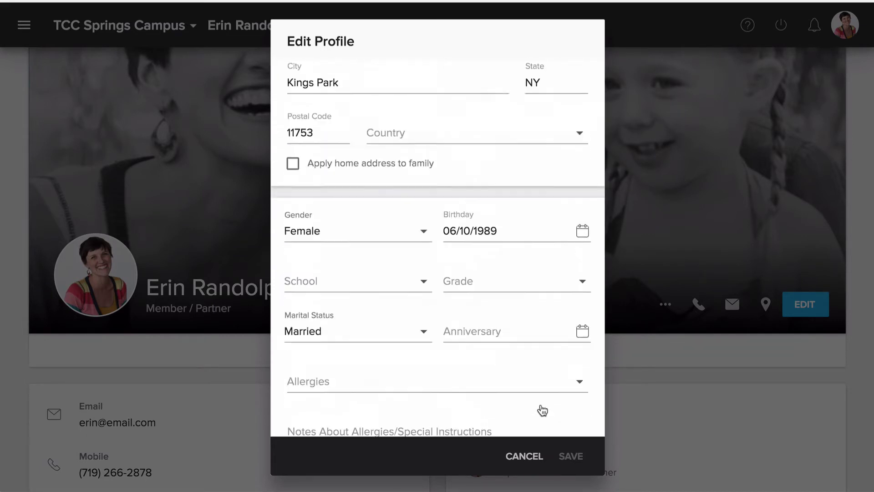
{"action": "scroll", "coordinate": [479, 186], "scroll_direction": "up", "scroll_amount": 1}
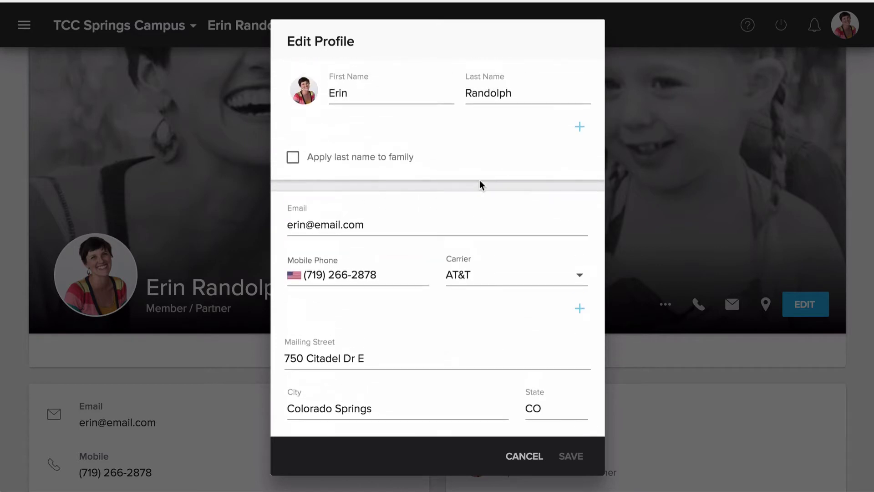
- Change the spelling of the last name, apply it to the family, and discard the profile edits
{"action": "left_click", "coordinate": [521, 95]}
{"action": "key", "text": "BackSpace"}
{"action": "key", "text": "BackSpace"}
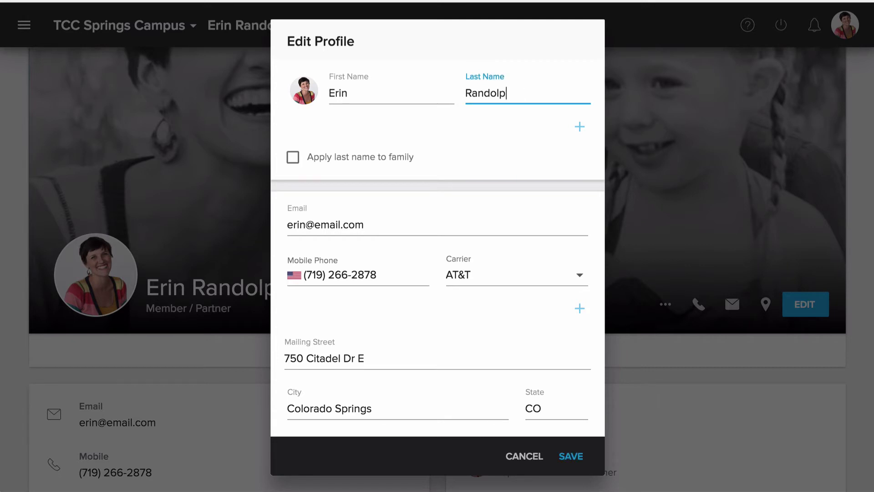
{"action": "type", "text": "fs"}
{"action": "left_click", "coordinate": [295, 162]}
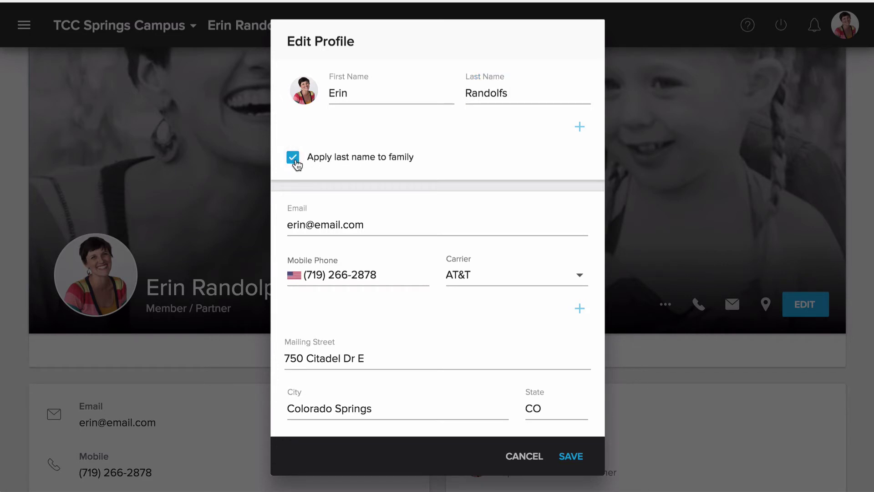
{"action": "left_click", "coordinate": [527, 465]}
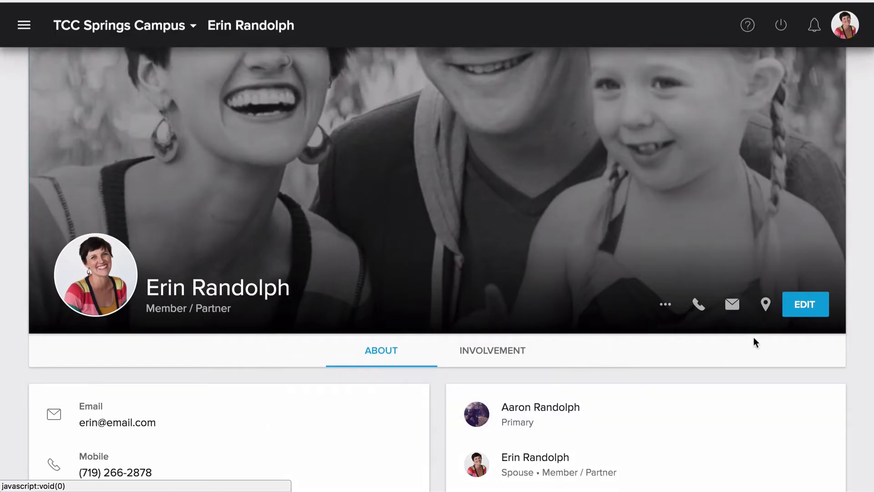
- Check the profile's contact shortcuts and extra options, view the old profile page, and return to the new profile page
{"action": "mouse_move", "coordinate": [768, 307]}
{"action": "mouse_move", "coordinate": [702, 309]}
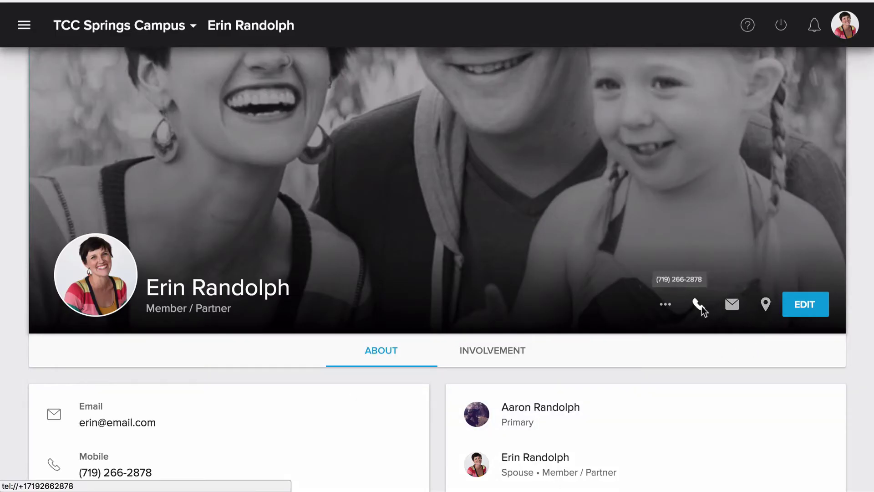
{"action": "left_click", "coordinate": [664, 304]}
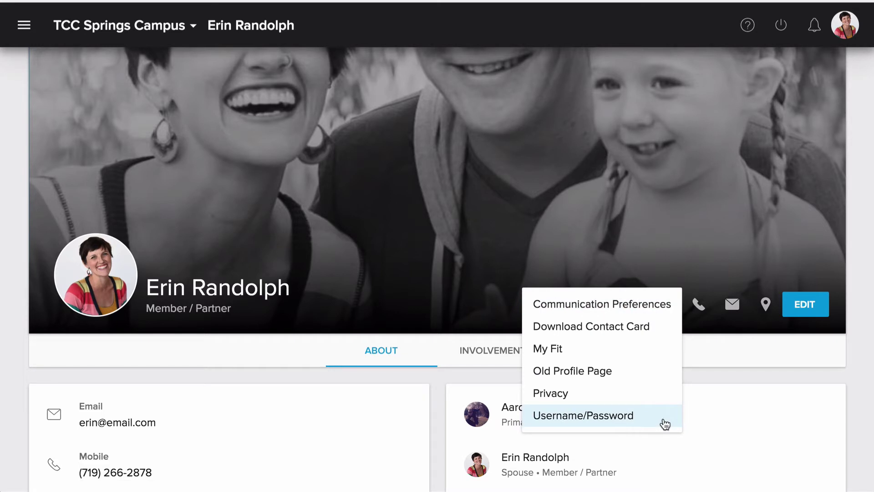
{"action": "left_click", "coordinate": [663, 374]}
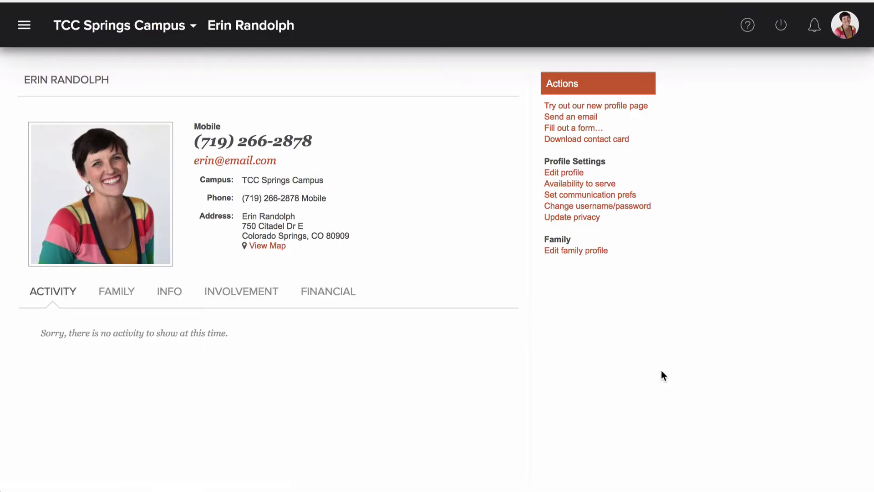
{"action": "left_click", "coordinate": [626, 112]}
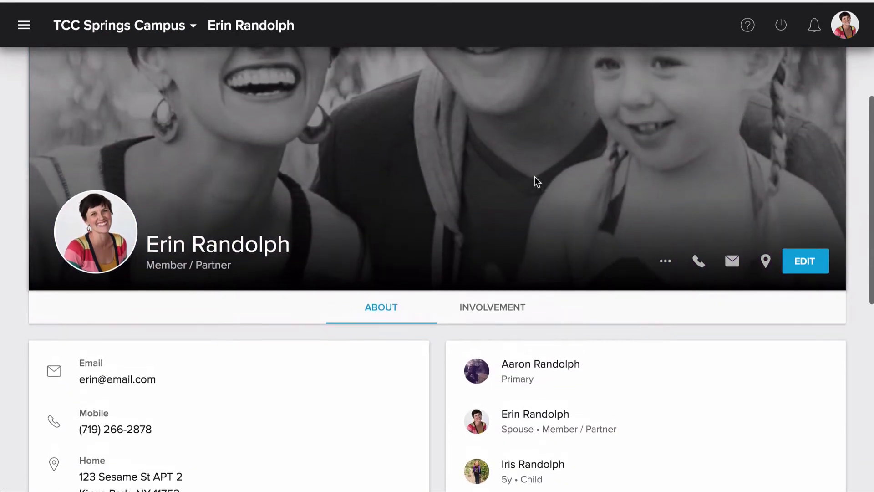
- Crop the profile photo to a smaller square around the head and shoulders and apply it
{"action": "scroll", "coordinate": [534, 181], "scroll_direction": "up", "scroll_amount": 2}
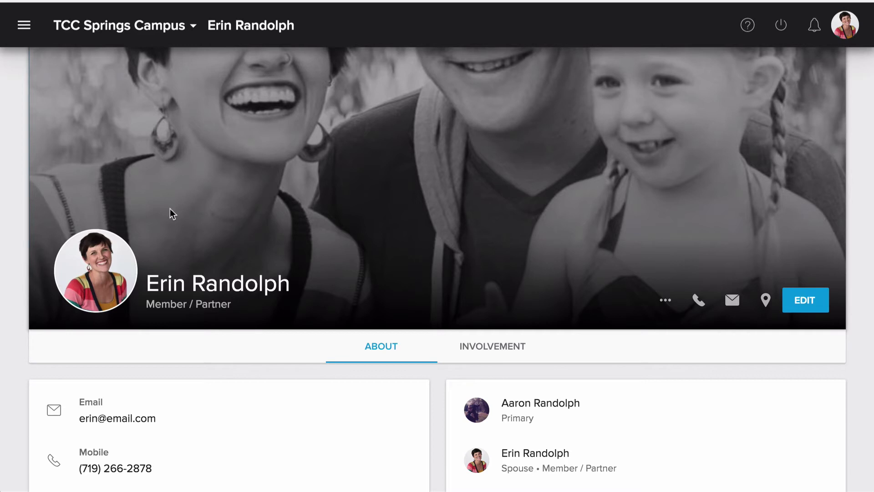
{"action": "mouse_move", "coordinate": [96, 273]}
{"action": "left_click", "coordinate": [96, 297]}
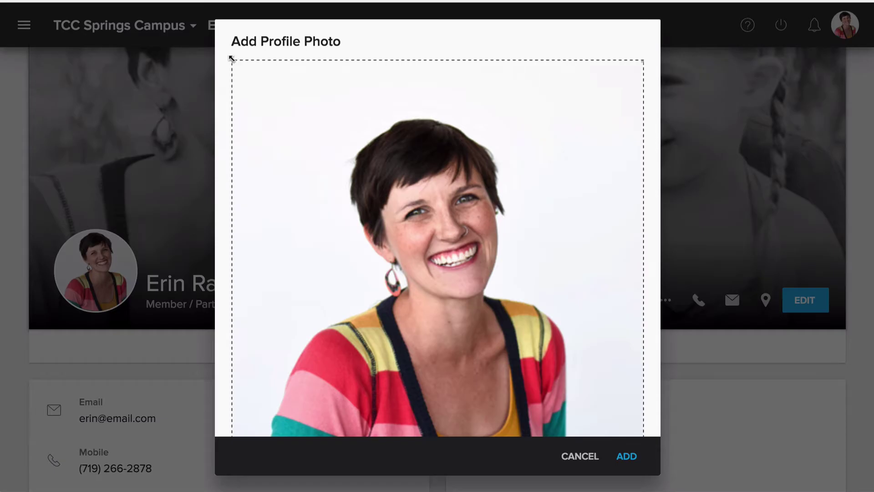
{"action": "left_click_drag", "start_coordinate": [232, 59], "coordinate": [380, 190]}
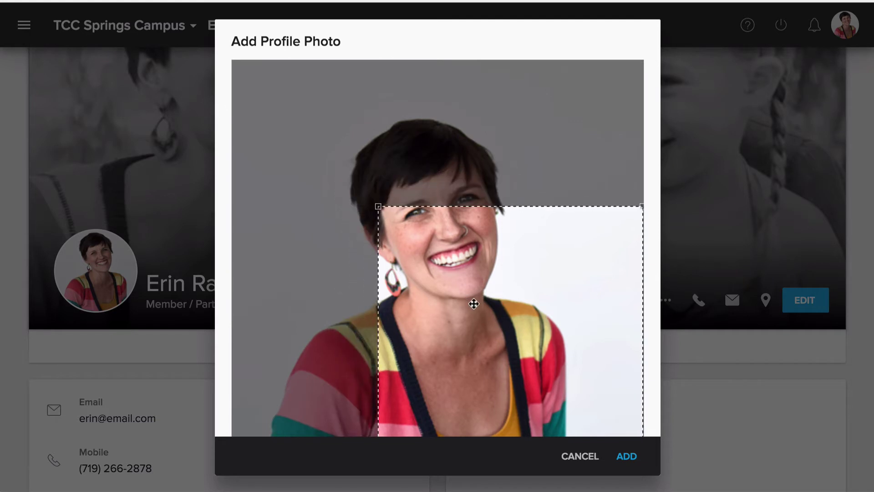
{"action": "left_click_drag", "start_coordinate": [474, 303], "coordinate": [419, 192]}
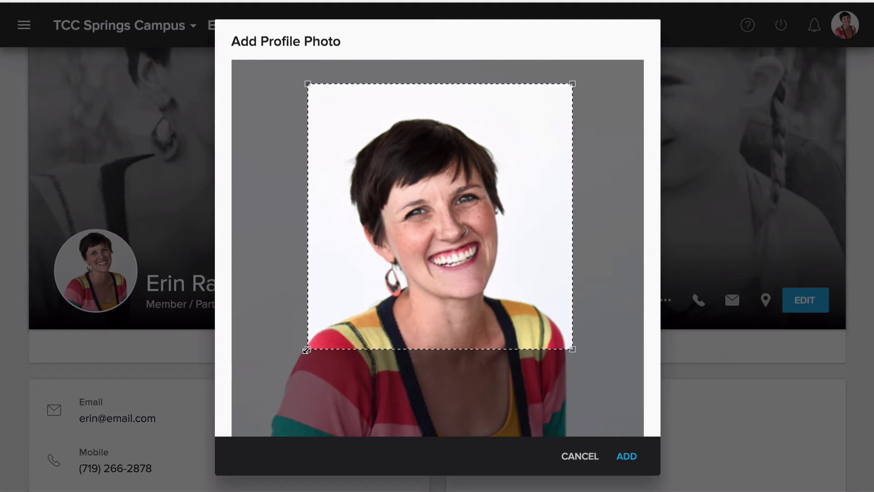
{"action": "left_click_drag", "start_coordinate": [308, 349], "coordinate": [307, 368]}
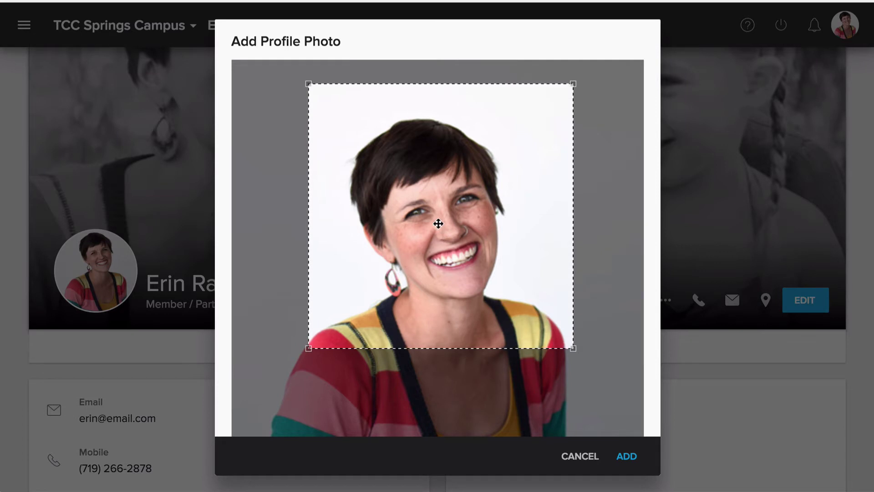
{"action": "mouse_move", "coordinate": [439, 224]}
{"action": "left_mouse_down"}
{"action": "mouse_move", "coordinate": [433, 239]}
{"action": "mouse_move", "coordinate": [421, 234]}
{"action": "mouse_move", "coordinate": [433, 214]}
{"action": "left_mouse_up"}
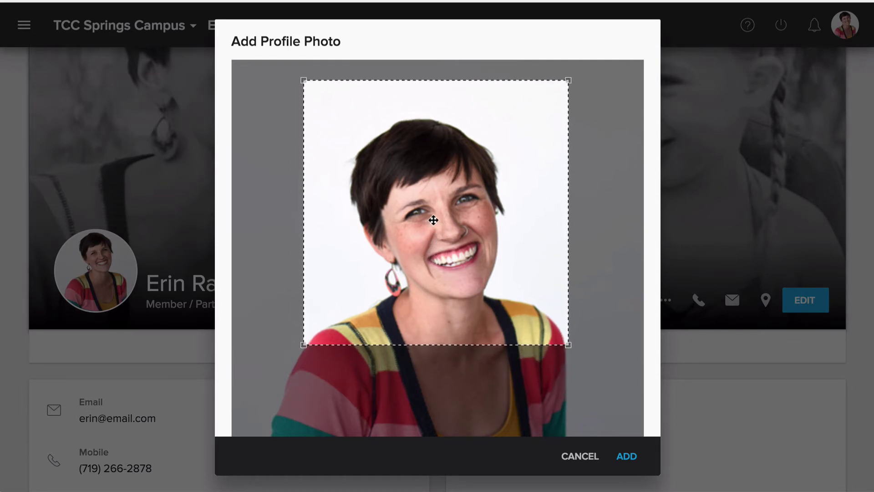
{"action": "left_click", "coordinate": [625, 456]}
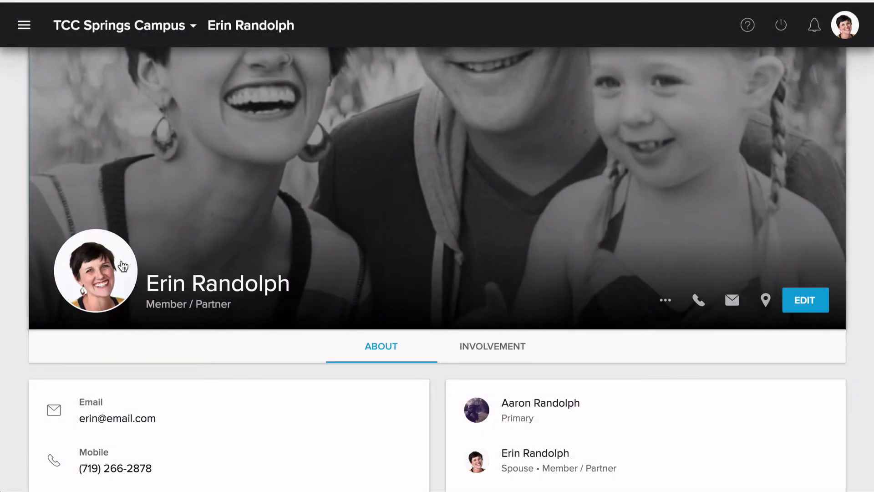
- Look over the profile's cover photo and open the Involvement view
{"action": "mouse_move", "coordinate": [122, 311]}
{"action": "scroll", "coordinate": [285, 157], "scroll_direction": "up", "scroll_amount": 1}
{"action": "scroll", "coordinate": [285, 157], "scroll_direction": "up", "scroll_amount": 3}
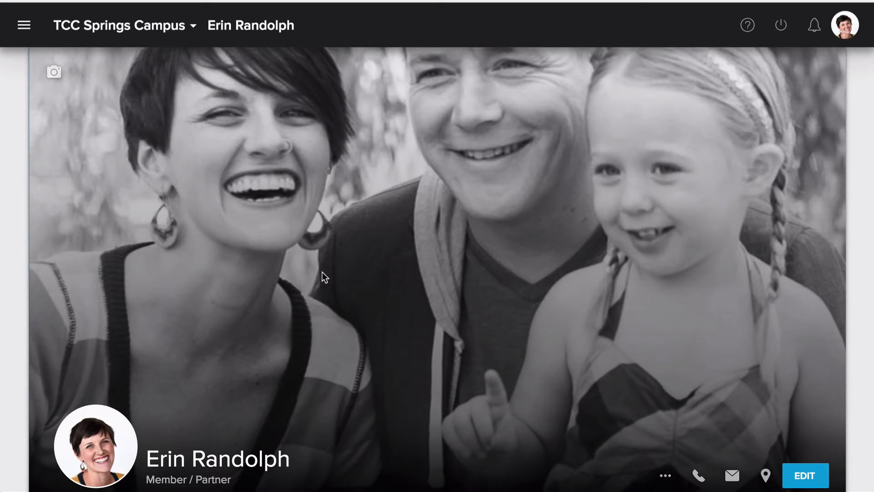
{"action": "scroll", "coordinate": [321, 272], "scroll_direction": "down", "scroll_amount": 6}
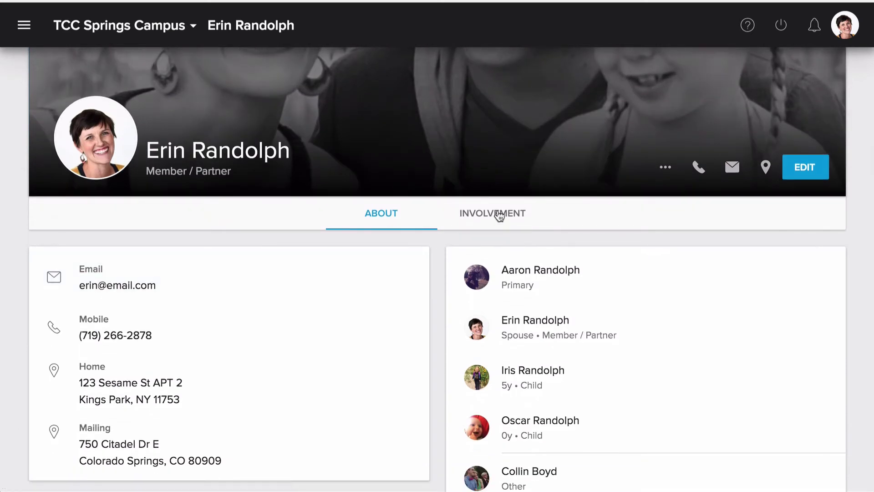
{"action": "left_click", "coordinate": [501, 217]}
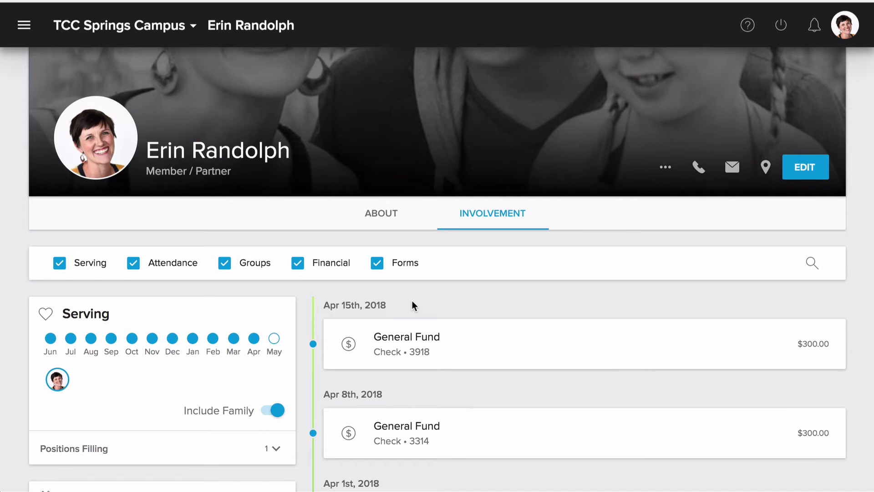
- Look over the involvement category filters, summary cards and dated timeline, and return to the Serving card
{"action": "scroll", "coordinate": [86, 224], "scroll_direction": "down", "scroll_amount": 1}
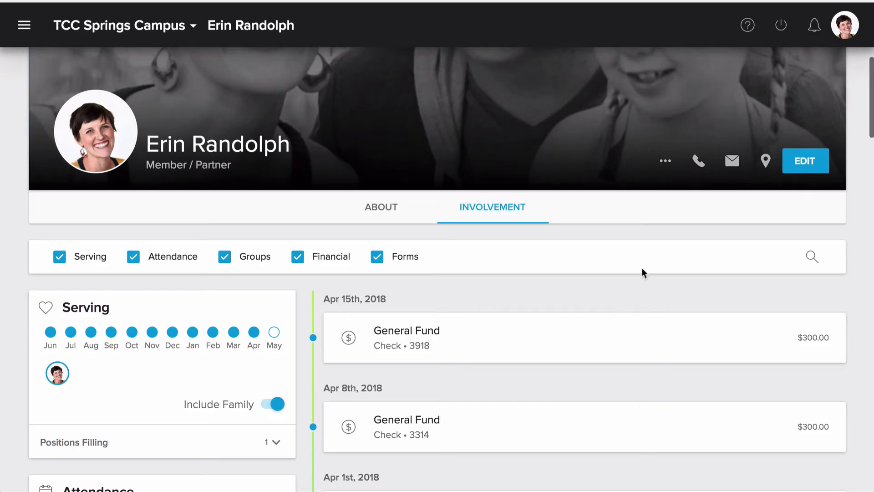
{"action": "left_click", "coordinate": [133, 256]}
{"action": "left_click", "coordinate": [224, 256]}
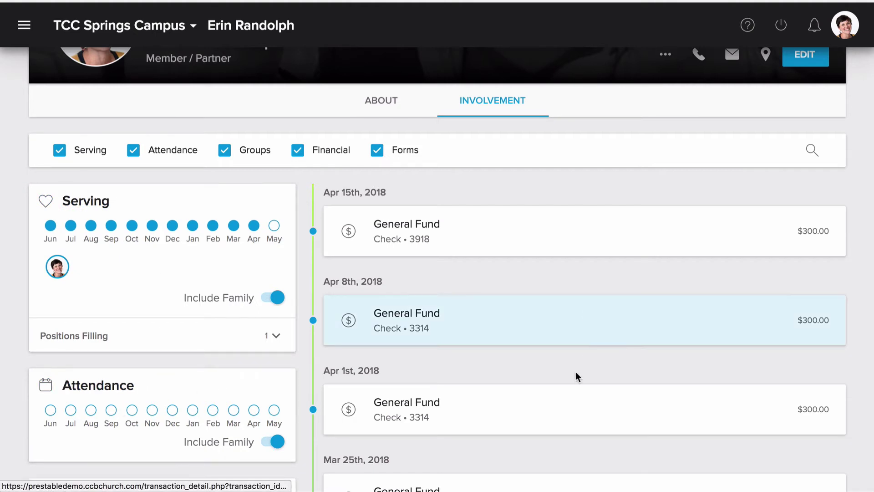
{"action": "scroll", "coordinate": [581, 363], "scroll_direction": "down", "scroll_amount": 8}
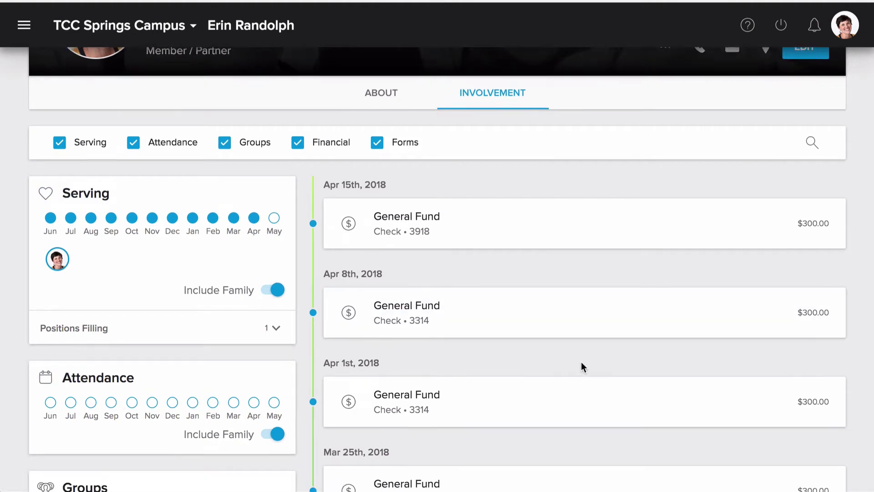
{"action": "scroll", "coordinate": [581, 361], "scroll_direction": "down", "scroll_amount": 13}
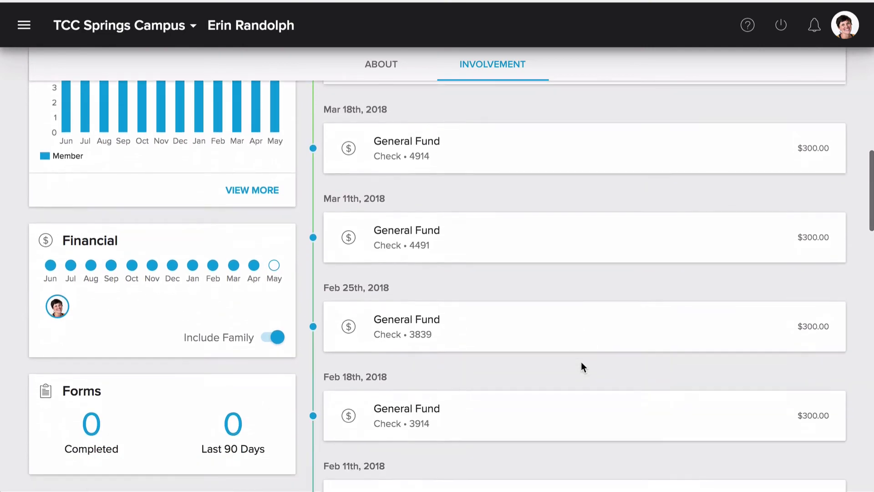
{"action": "scroll", "coordinate": [581, 361], "scroll_direction": "down", "scroll_amount": 10}
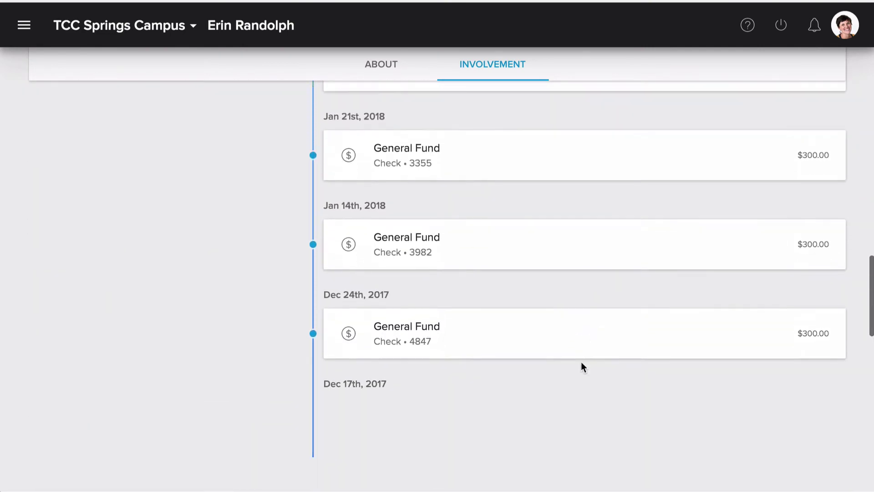
{"action": "scroll", "coordinate": [580, 362], "scroll_direction": "up", "scroll_amount": 6}
{"action": "scroll", "coordinate": [581, 362], "scroll_direction": "up", "scroll_amount": 20}
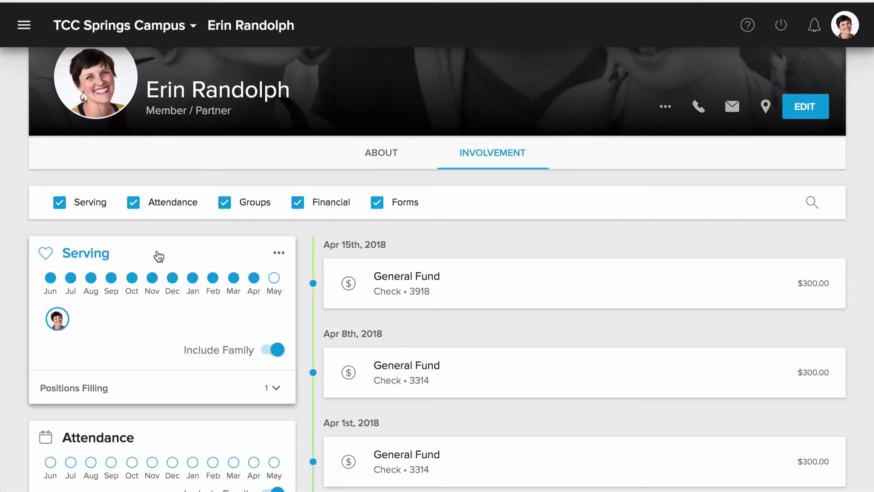
- Show only the Serving history, restore all involvement categories, and turn off family inclusion for Serving
{"action": "left_click", "coordinate": [95, 256]}
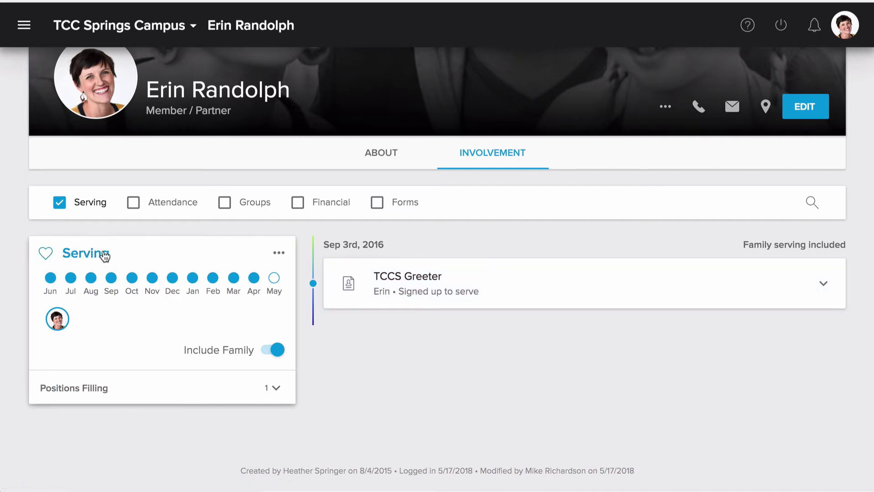
{"action": "left_click", "coordinate": [90, 258]}
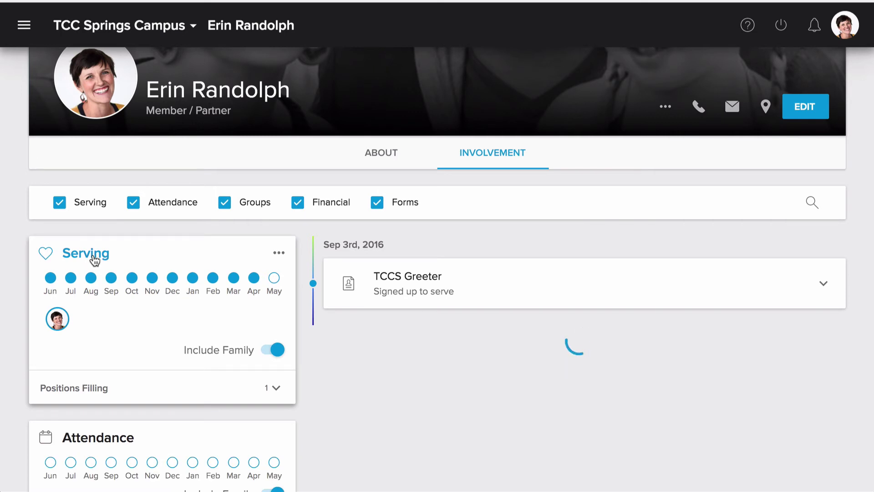
{"action": "left_click", "coordinate": [278, 255]}
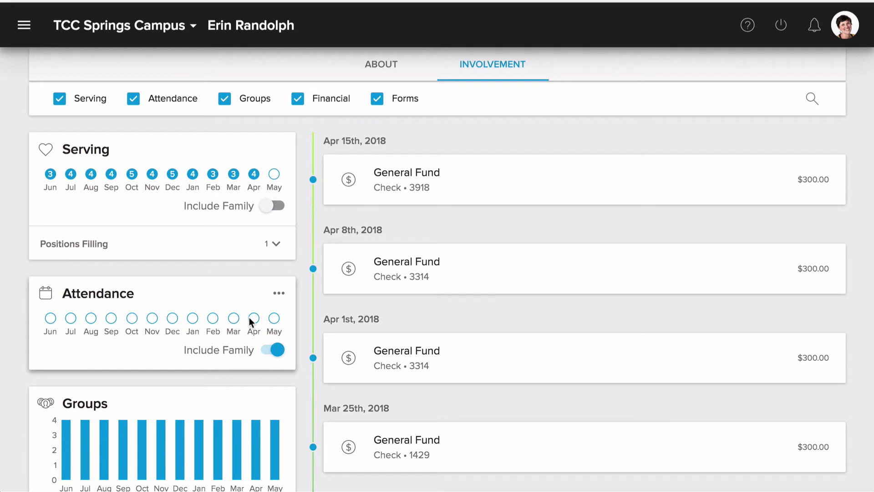
- View the full list of groups where the person is a member, and return to the Involvement view
{"action": "scroll", "coordinate": [250, 322], "scroll_direction": "down", "scroll_amount": 5}
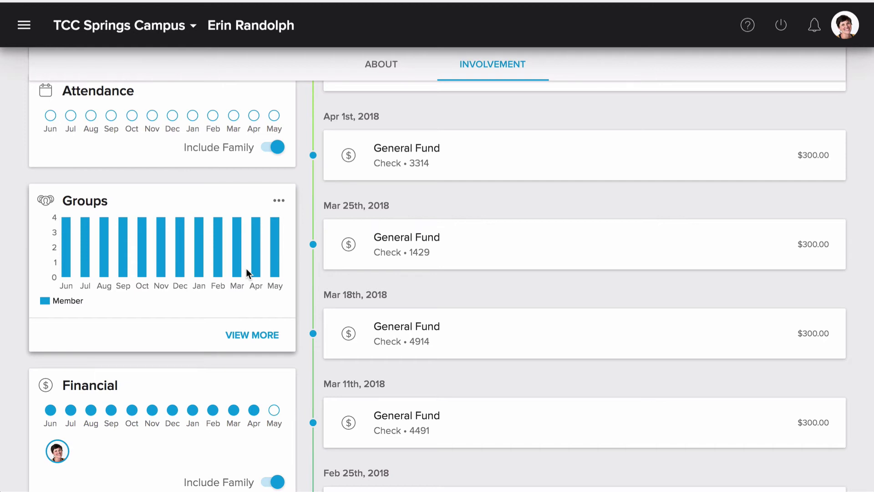
{"action": "left_click", "coordinate": [254, 337]}
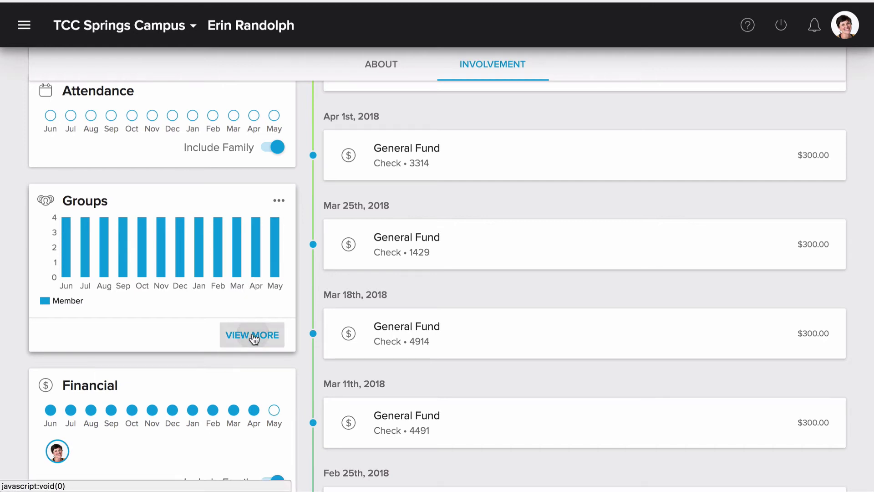
{"action": "scroll", "coordinate": [353, 193], "scroll_direction": "up", "scroll_amount": 3}
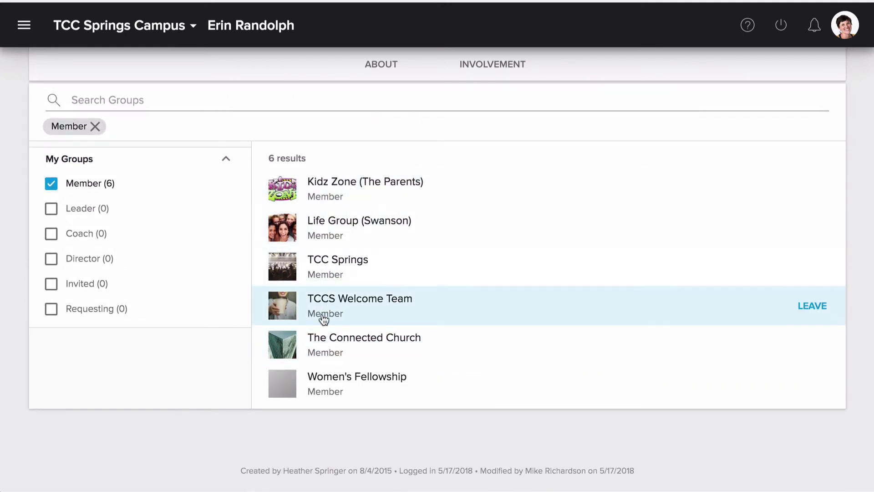
{"action": "mouse_move", "coordinate": [602, 207]}
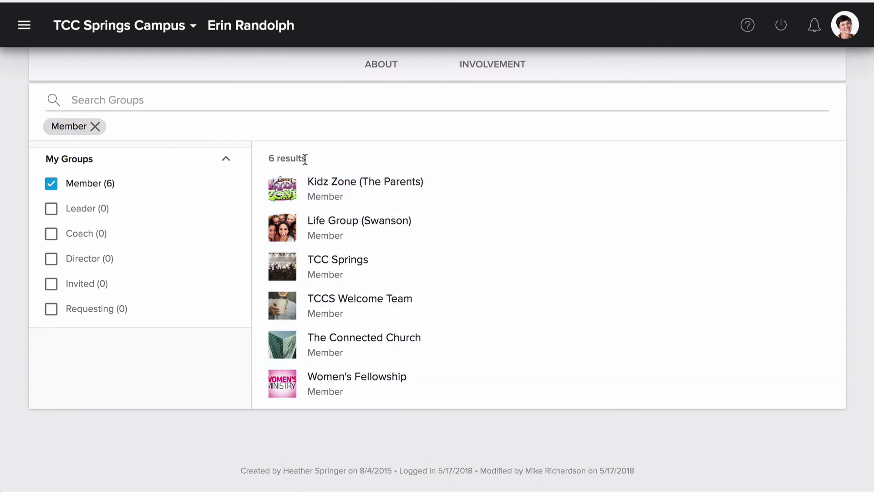
{"action": "scroll", "coordinate": [319, 160], "scroll_direction": "up", "scroll_amount": 3}
{"action": "left_click", "coordinate": [481, 89]}
{"action": "scroll", "coordinate": [130, 424], "scroll_direction": "down", "scroll_amount": 1}
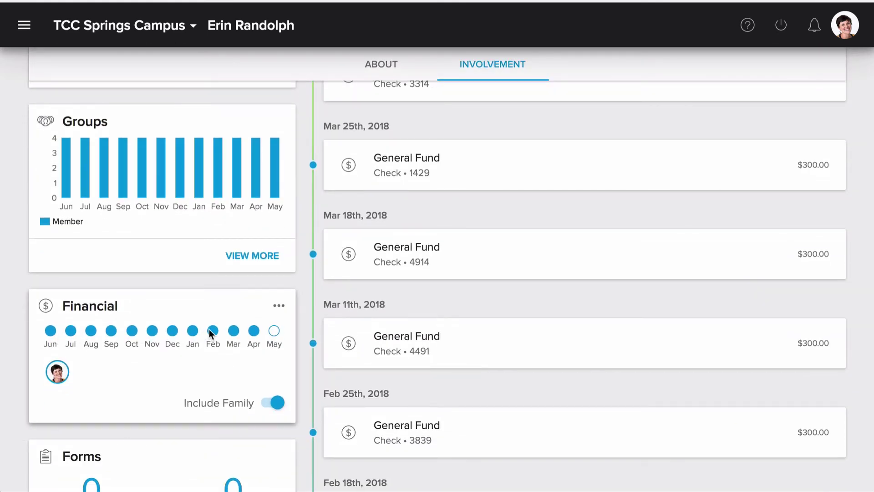
- Turn off family inclusion for Financial and check the card's giving and statement options
{"action": "left_click", "coordinate": [273, 403]}
{"action": "left_click", "coordinate": [279, 305]}
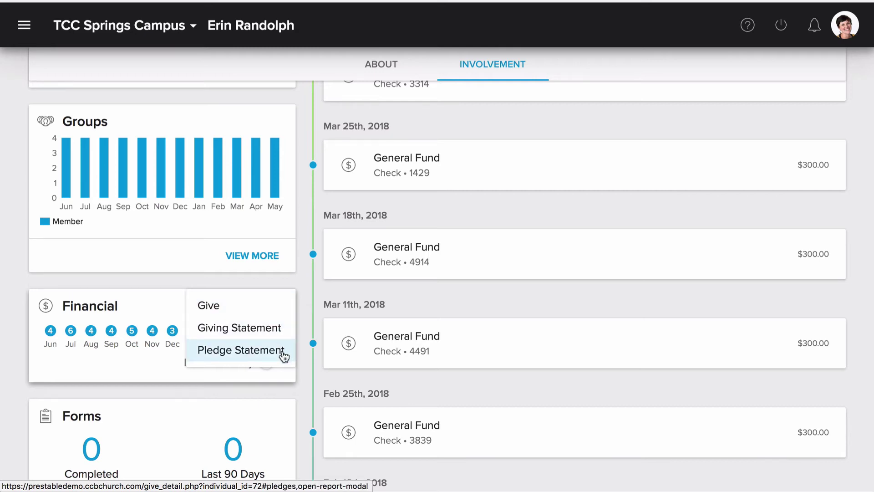
{"action": "scroll", "coordinate": [282, 359], "scroll_direction": "down", "scroll_amount": 3}
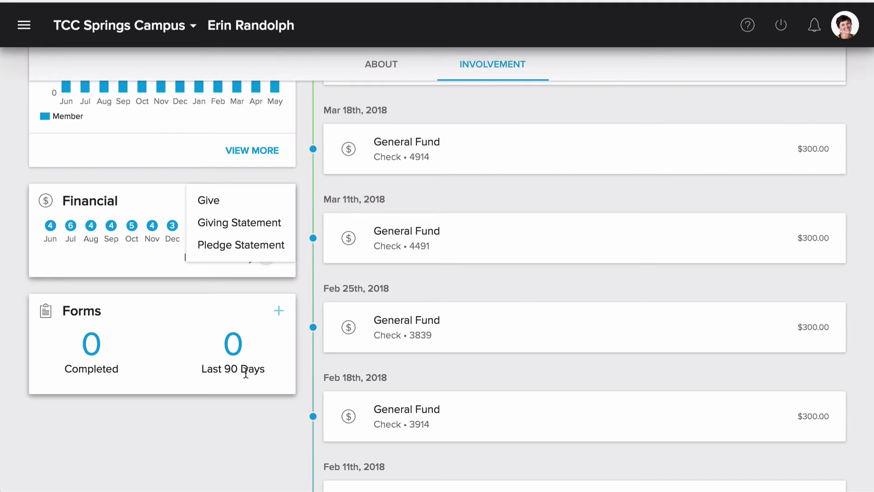
{"action": "left_click", "coordinate": [280, 312]}
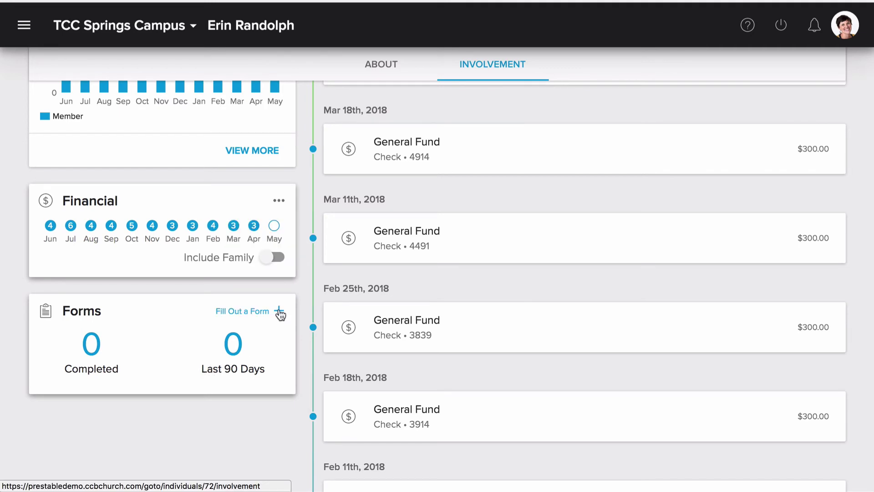
- Open the form selection from the Forms card, search for "online" forms, and cancel the selection
{"action": "left_click", "coordinate": [279, 313]}
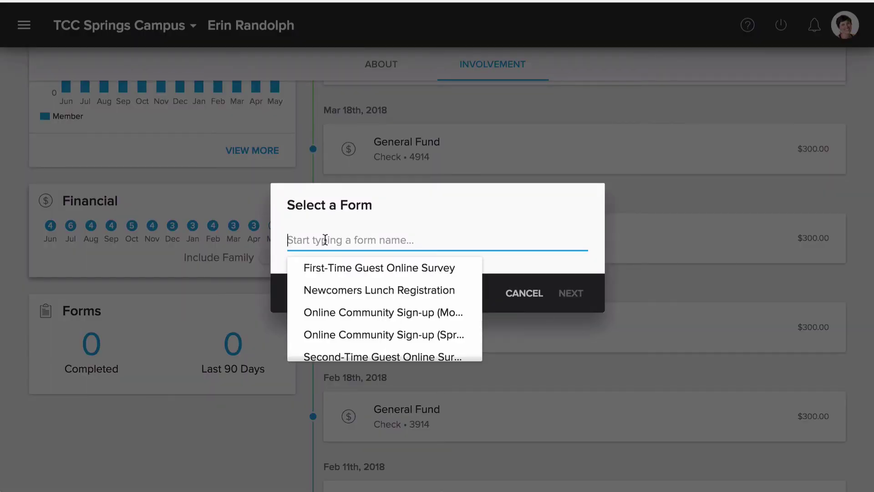
{"action": "type", "text": "onl"}
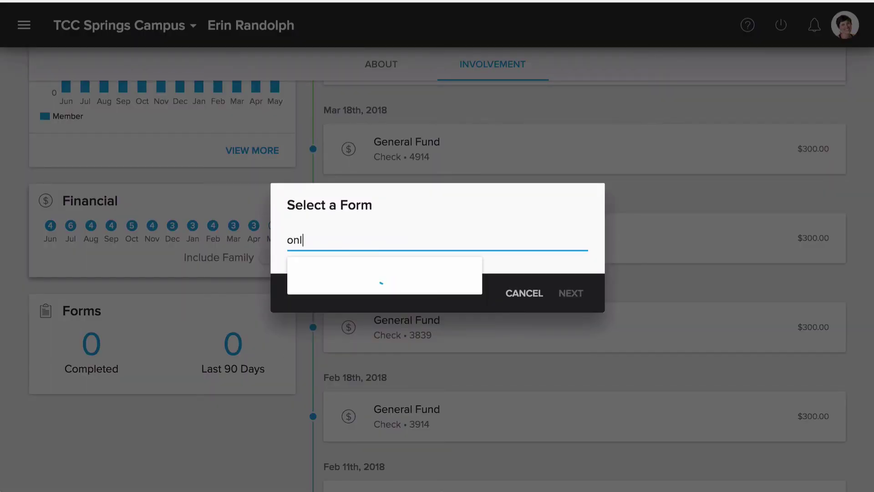
{"action": "type", "text": "ine"}
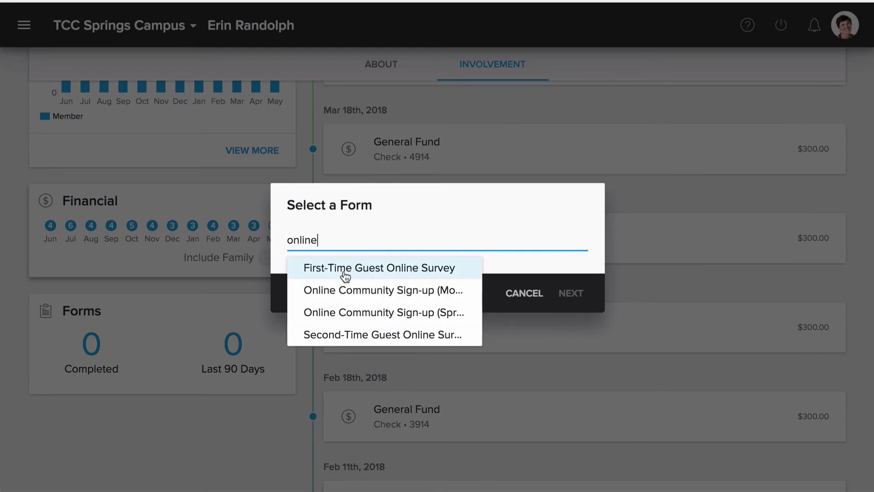
{"action": "left_click", "coordinate": [519, 296]}
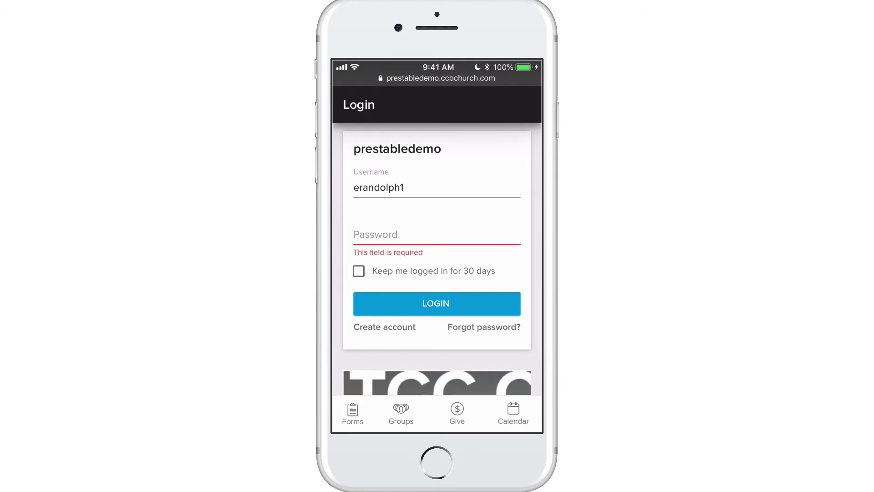
- Look over the mobile login page with its welcome text, and the main navigation list on the phone
{"action": "scroll", "coordinate": [437, 258], "scroll_direction": "down", "scroll_amount": 5}
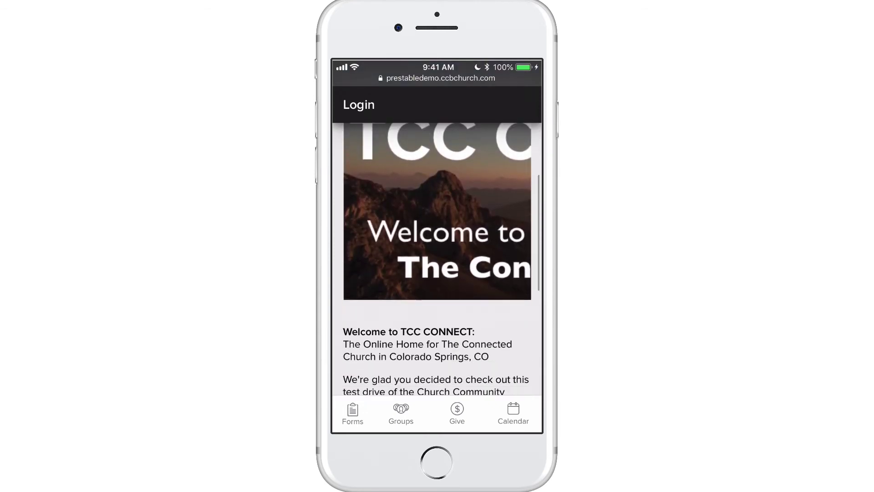
{"action": "scroll", "coordinate": [437, 258], "scroll_direction": "down", "scroll_amount": 4}
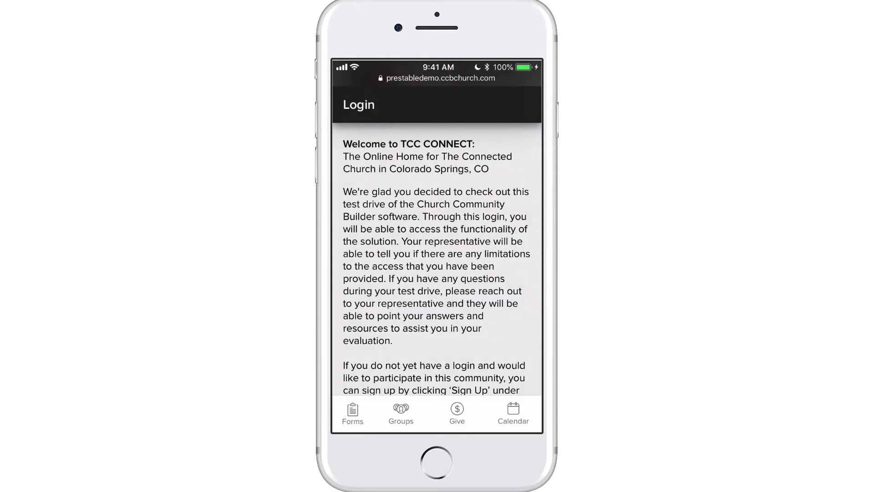
{"action": "scroll", "coordinate": [437, 255], "scroll_direction": "up", "scroll_amount": 15}
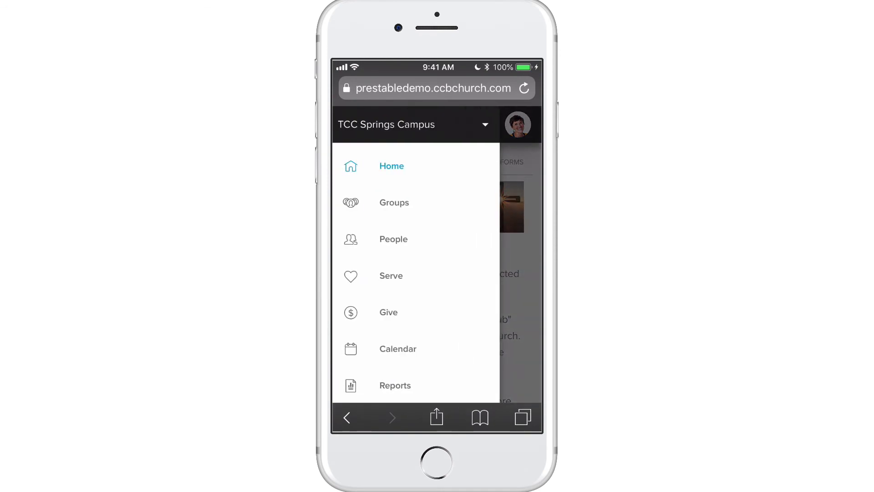
{"action": "scroll", "coordinate": [416, 273], "scroll_direction": "down", "scroll_amount": 3}
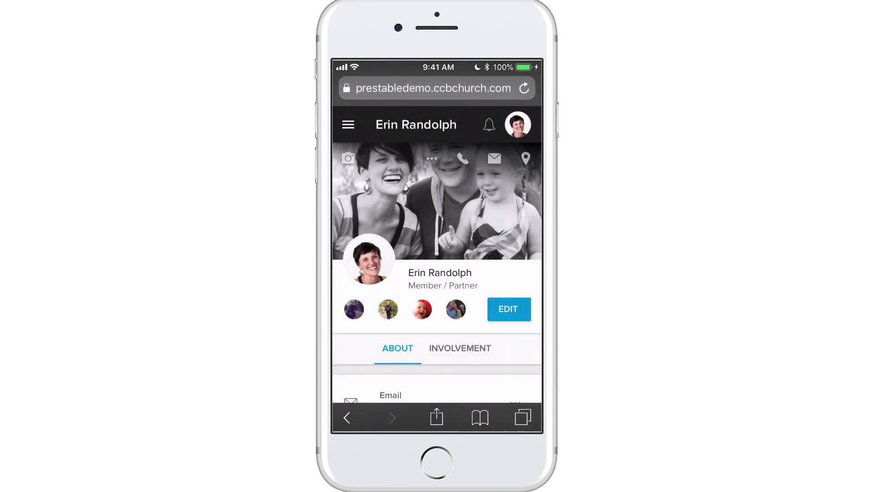
- Open the Involvement view on the mobile profile and check its category filters, keeping all five selected
{"action": "left_click", "coordinate": [460, 348]}
{"action": "scroll", "coordinate": [436, 273], "scroll_direction": "down", "scroll_amount": 3}
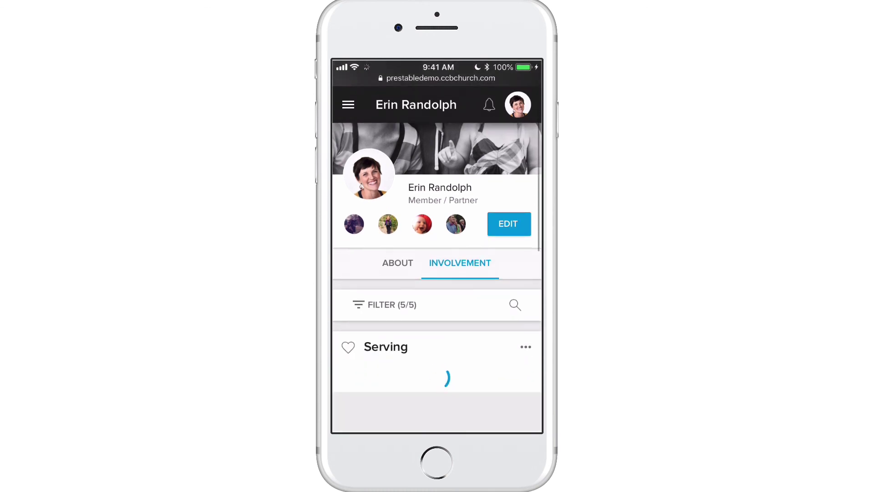
{"action": "left_click", "coordinate": [383, 287]}
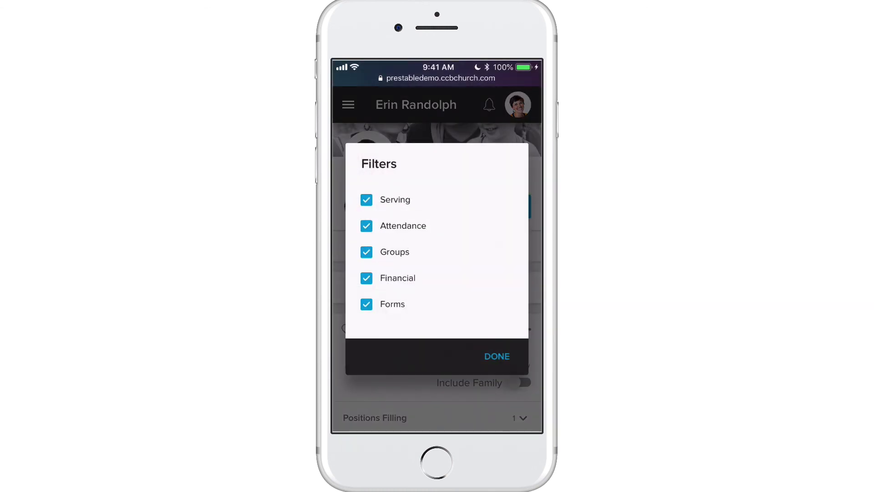
{"action": "left_click", "coordinate": [496, 356]}
- Look through the mobile Serving, Attendance, Groups and Financial cards and the giving timeline below them
{"action": "scroll", "coordinate": [437, 273], "scroll_direction": "down", "scroll_amount": 3}
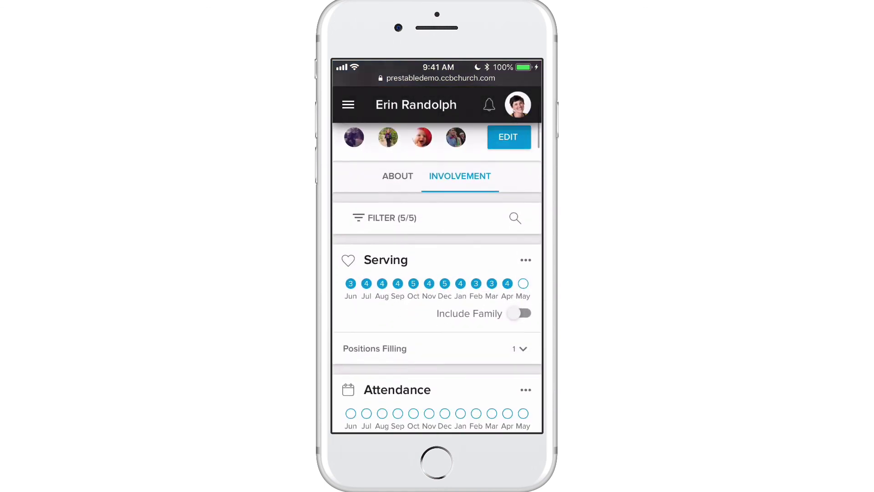
{"action": "scroll", "coordinate": [437, 273], "scroll_direction": "down", "scroll_amount": 3}
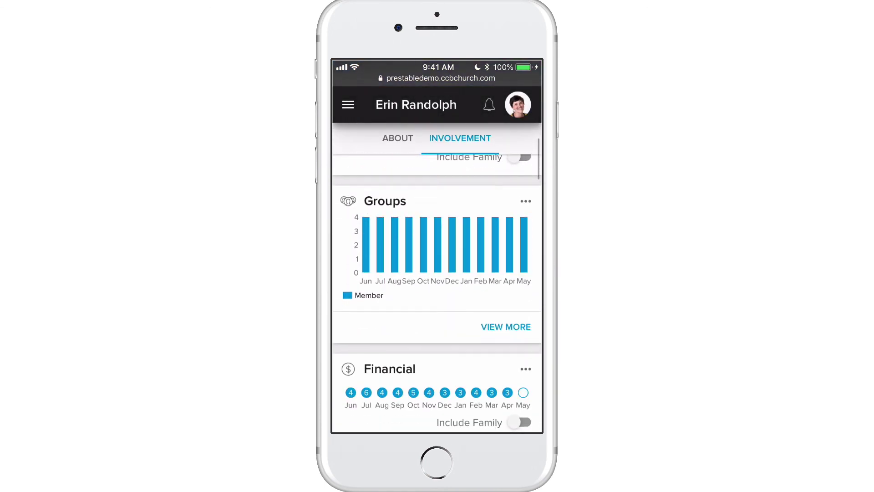
{"action": "scroll", "coordinate": [436, 273], "scroll_direction": "down", "scroll_amount": 10}
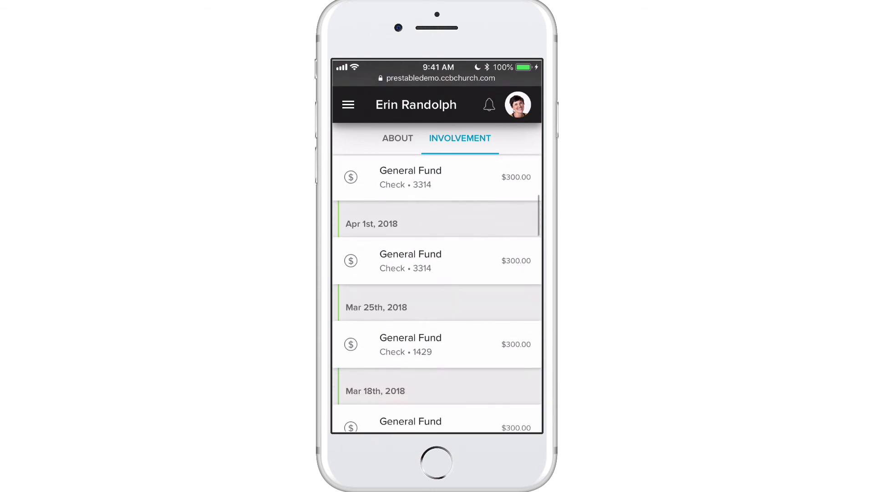
{"action": "scroll", "coordinate": [437, 292], "scroll_direction": "down", "scroll_amount": 5}
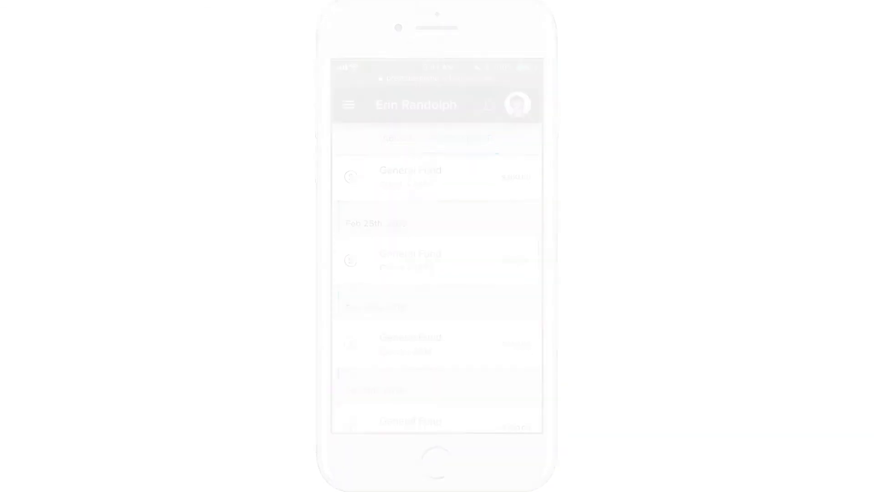